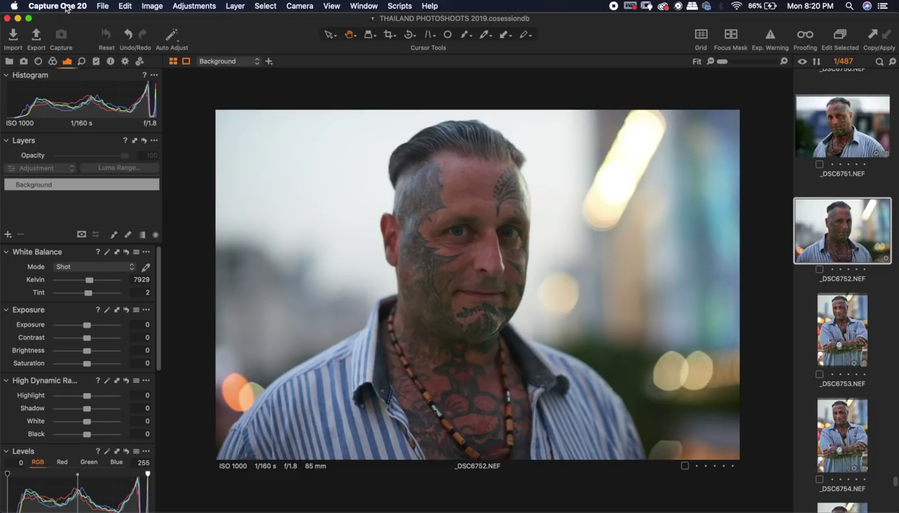
# Check the program's version and build information, then close it.
pyautogui.click(58, 7)
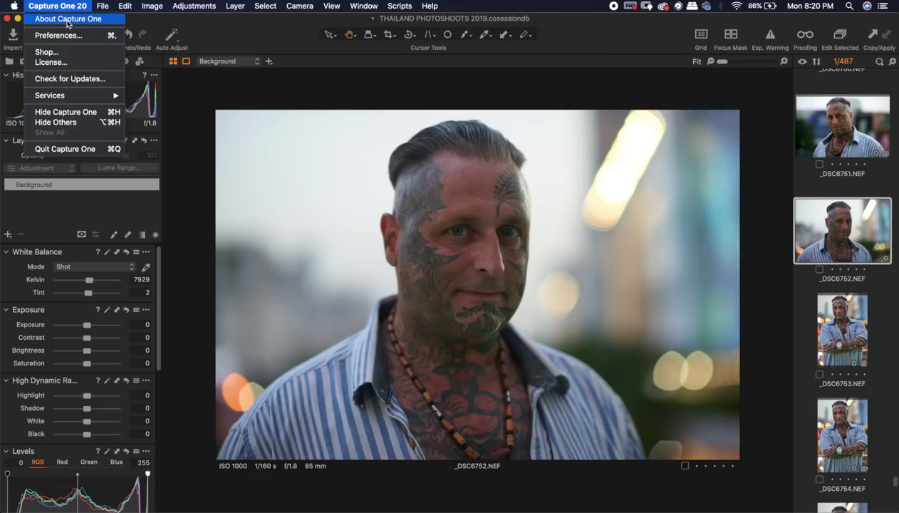
pyautogui.click(68, 19)
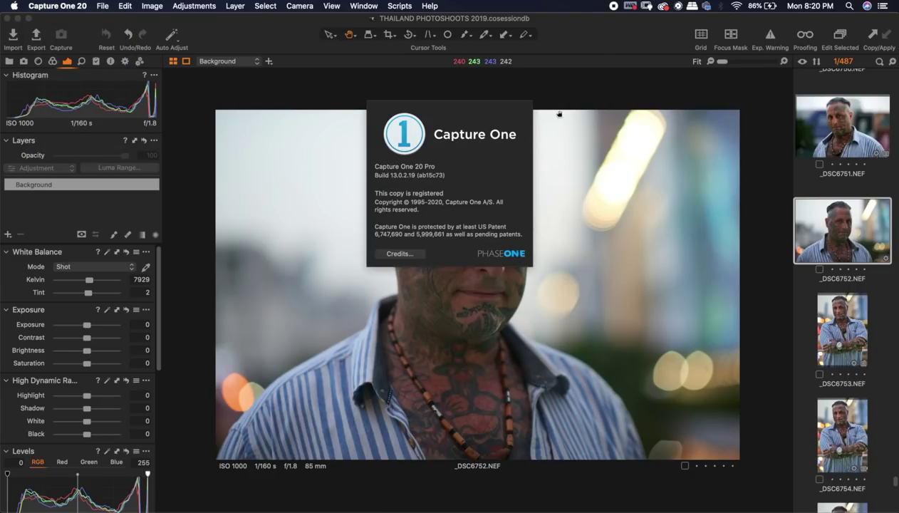
pyautogui.click(367, 87)
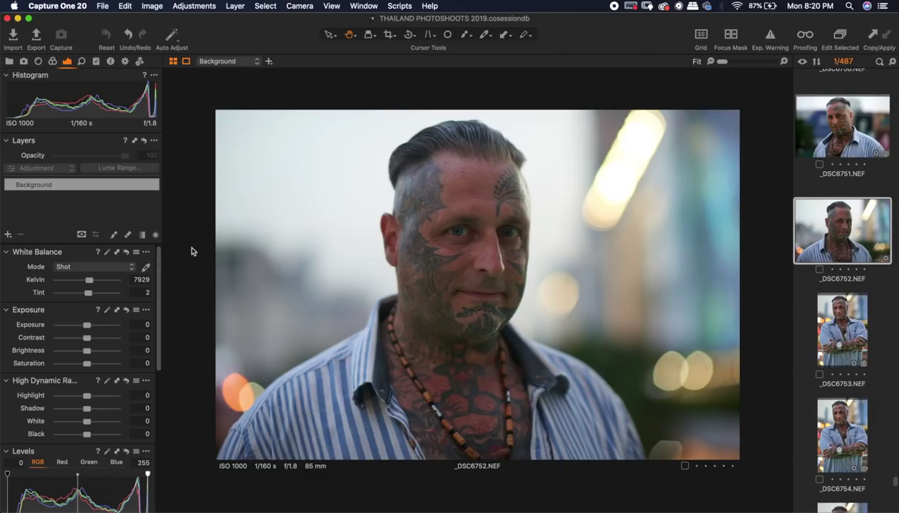
# Look through the colour tools, from Base Characteristics and White Balance to Color Balance, Normalize and Color Editor.
pyautogui.click(53, 63)
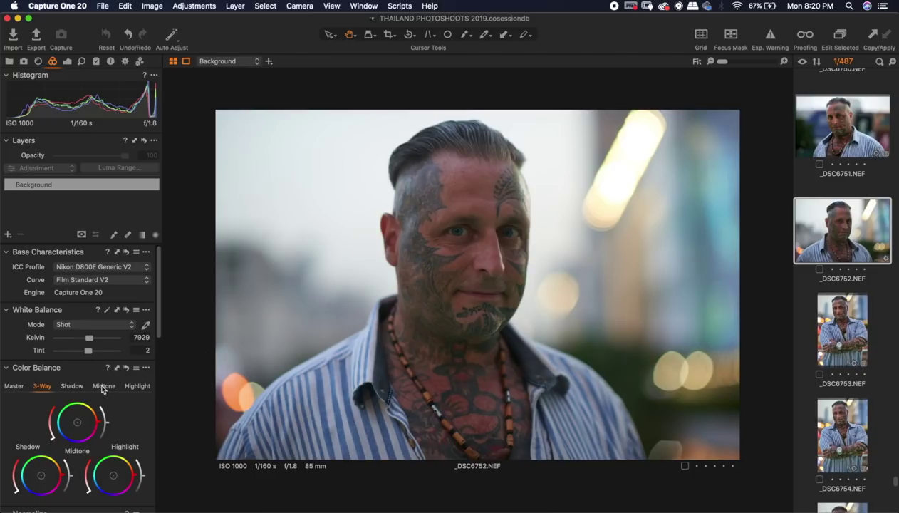
pyautogui.scroll(-5, 101, 388)
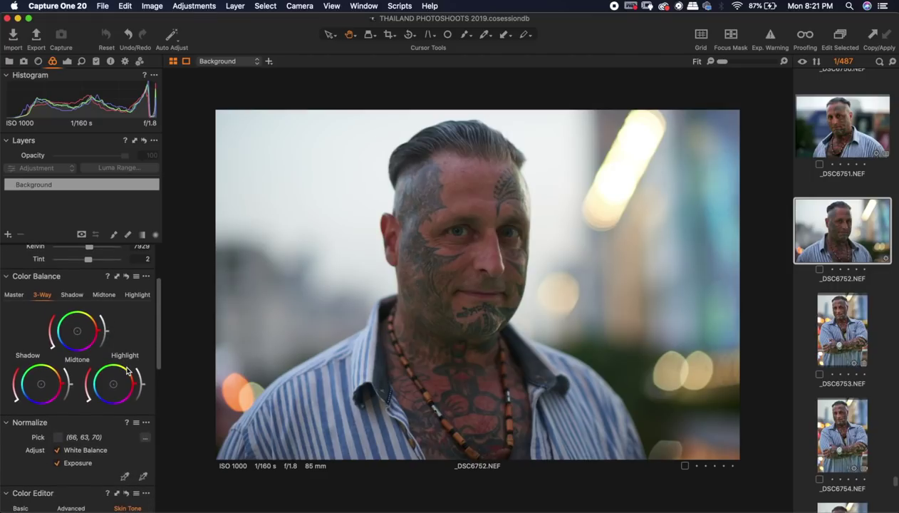
pyautogui.scroll(-3, 127, 369)
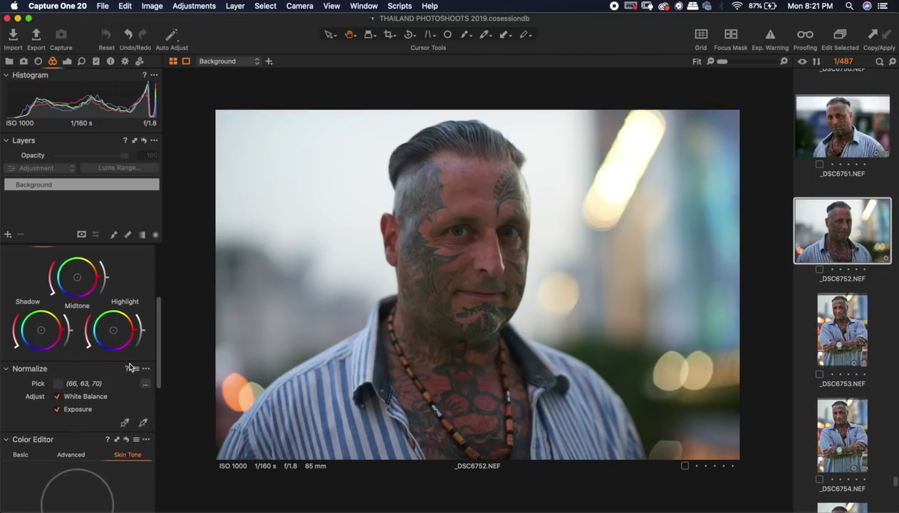
pyautogui.scroll(-1, 130, 367)
pyautogui.scroll(1, 107, 359)
pyautogui.scroll(-2, 93, 345)
pyautogui.scroll(-8, 93, 345)
pyautogui.scroll(3, 25, 314)
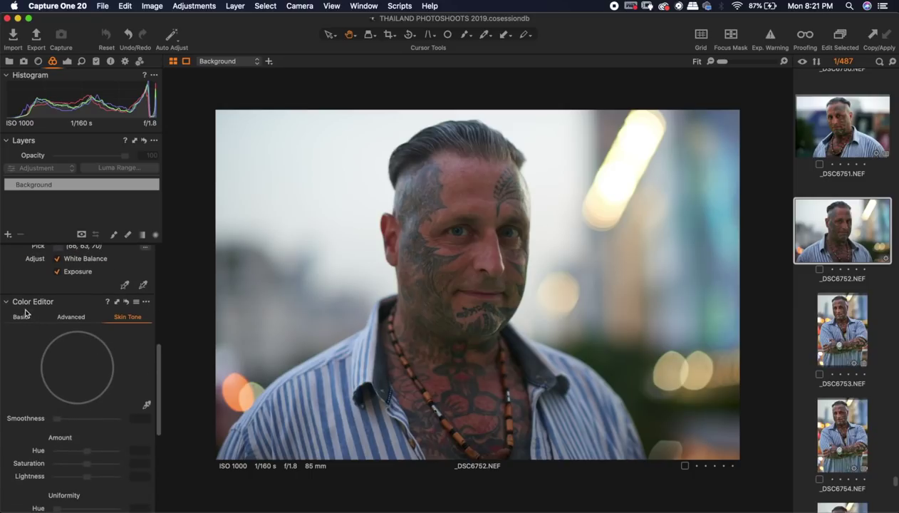
pyautogui.scroll(6, 60, 321)
pyautogui.scroll(10, 60, 322)
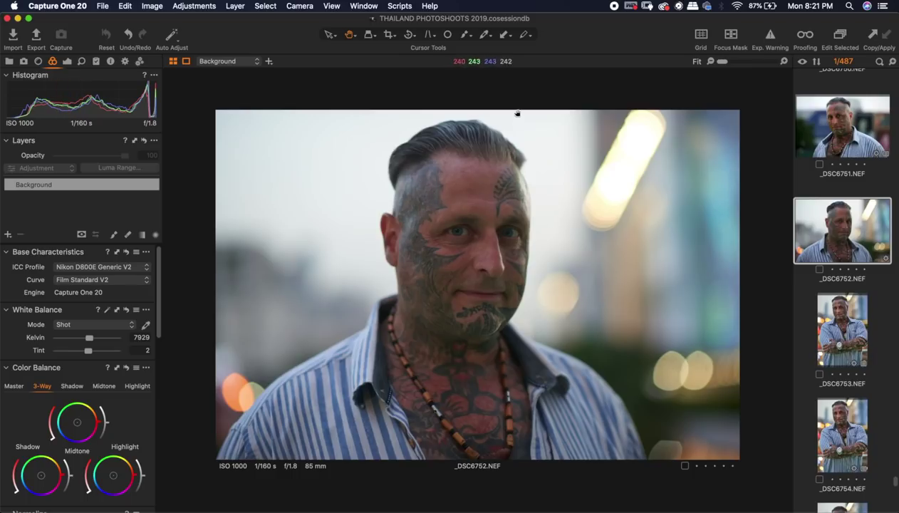
# Clone the variant of photo _DSC6752.NEF, compare it with the original, and keep variant 2 selected.
pyautogui.rightClick(847, 227)
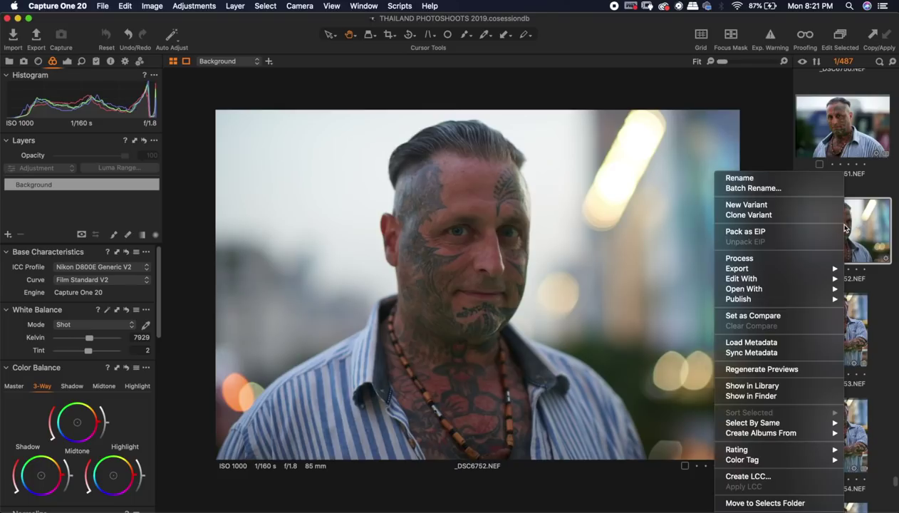
pyautogui.click(757, 216)
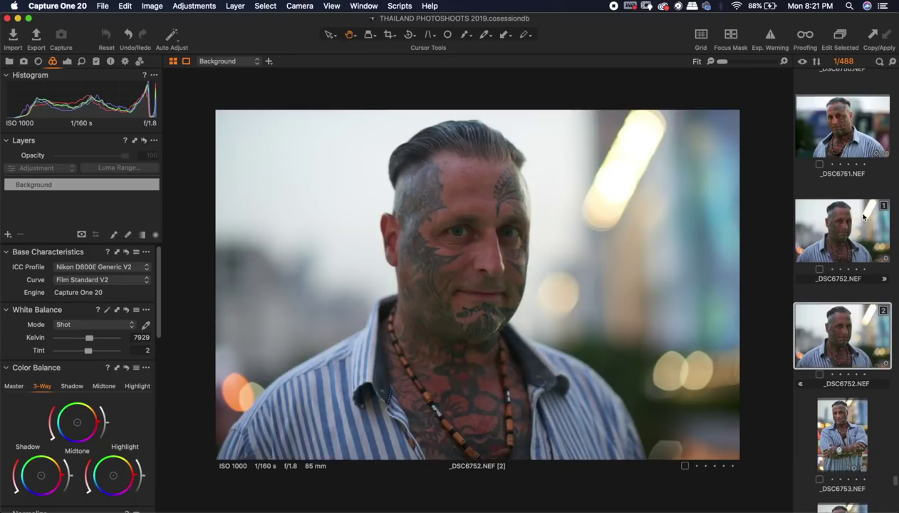
pyautogui.click(864, 216)
pyautogui.click(849, 323)
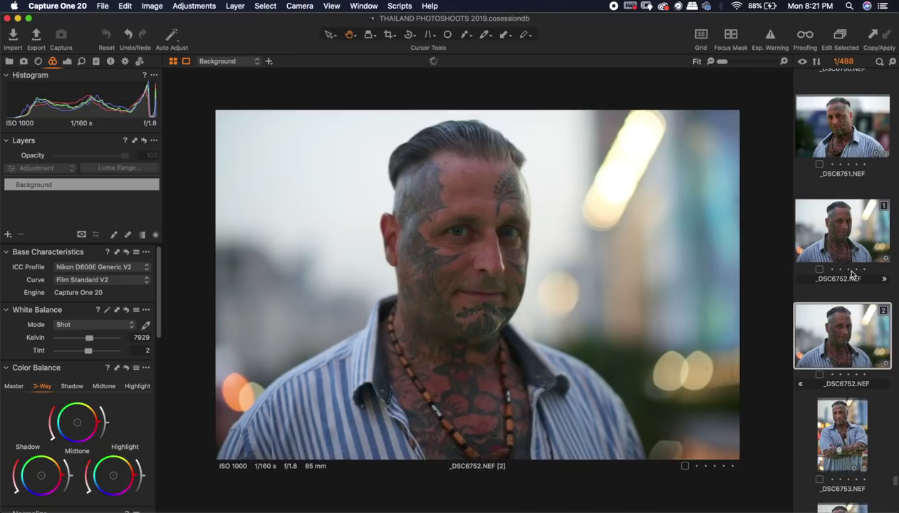
pyautogui.click(842, 227)
pyautogui.click(845, 328)
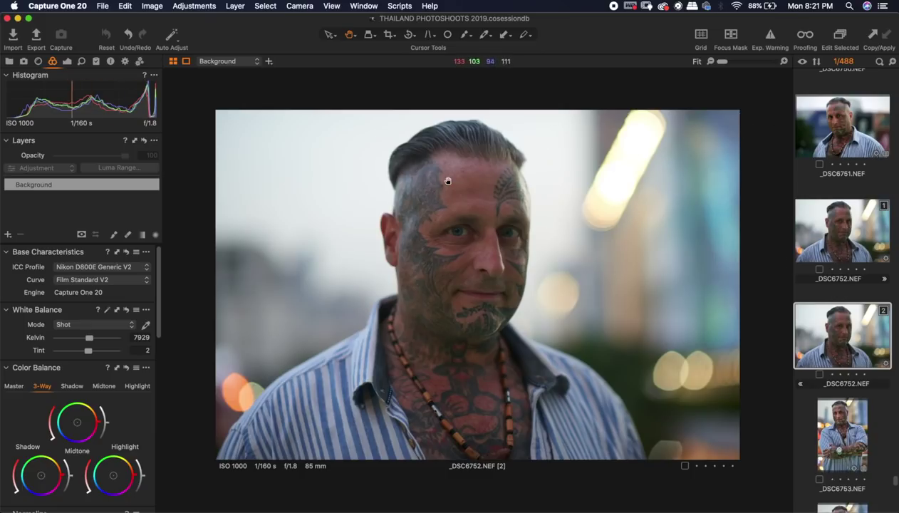
# In the High Dynamic Range settings of variant 2, set Black to 8 and White to 10.
pyautogui.click(67, 62)
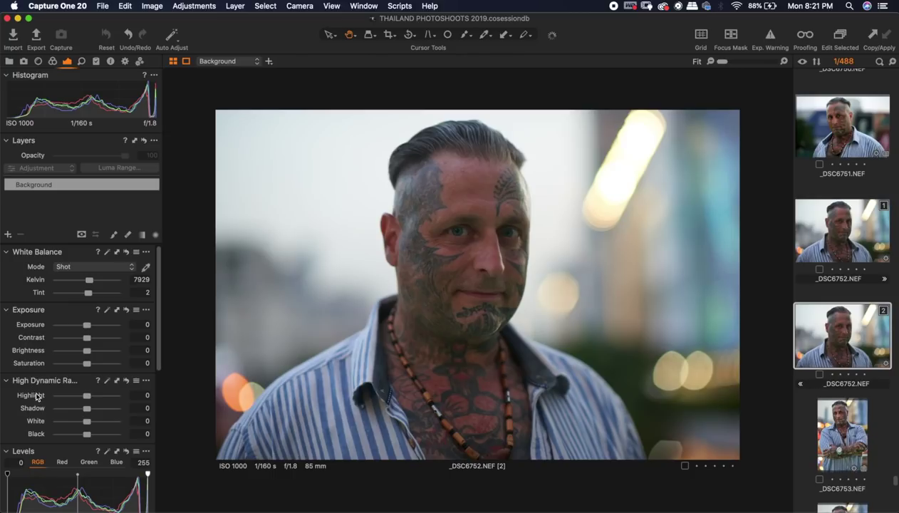
pyautogui.scroll(-2, 110, 372)
pyautogui.scroll(-1, 114, 377)
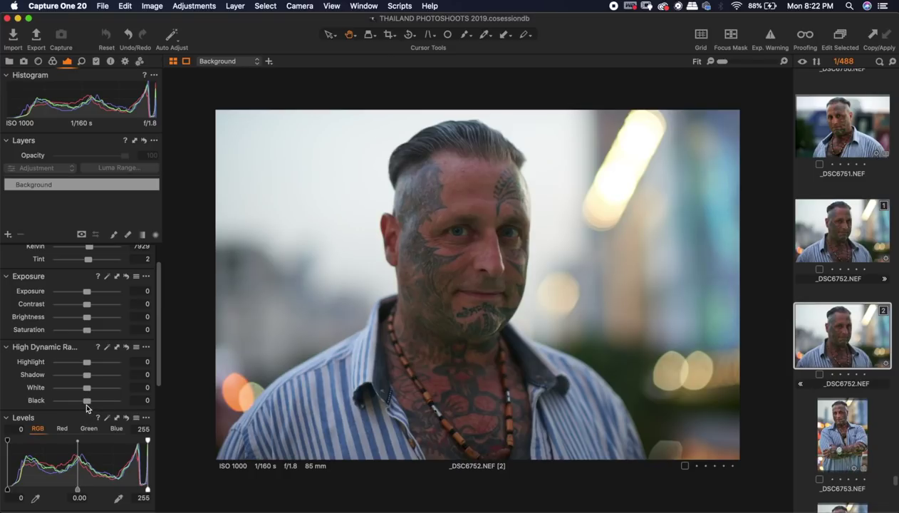
pyautogui.moveTo(88, 401); pyautogui.dragTo(89, 406)
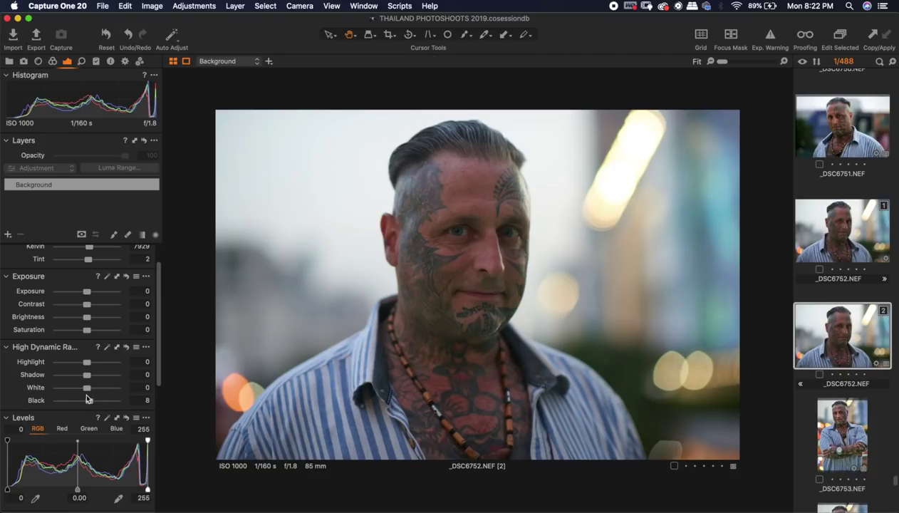
pyautogui.moveTo(86, 389); pyautogui.dragTo(89, 391)
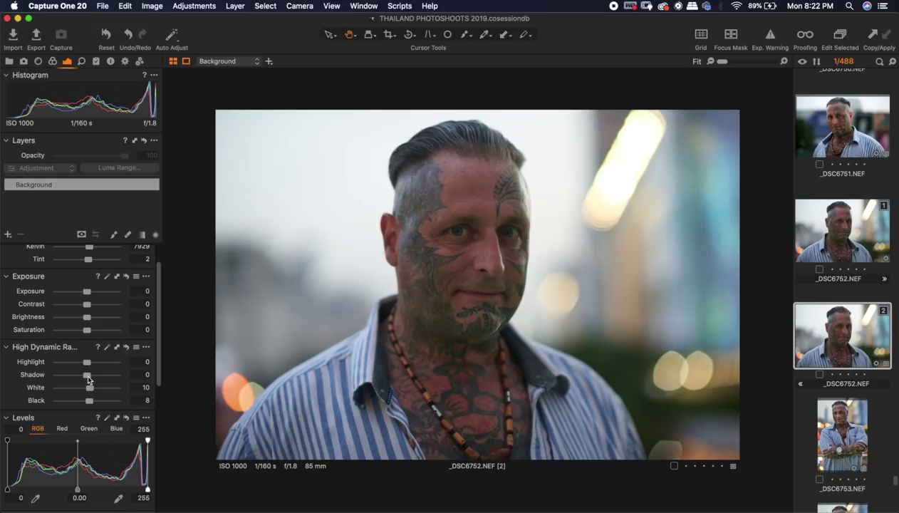
# Raise Shadow to 76 on variant 2 and compare the result with the original variant.
pyautogui.moveTo(89, 380); pyautogui.dragTo(100, 376)
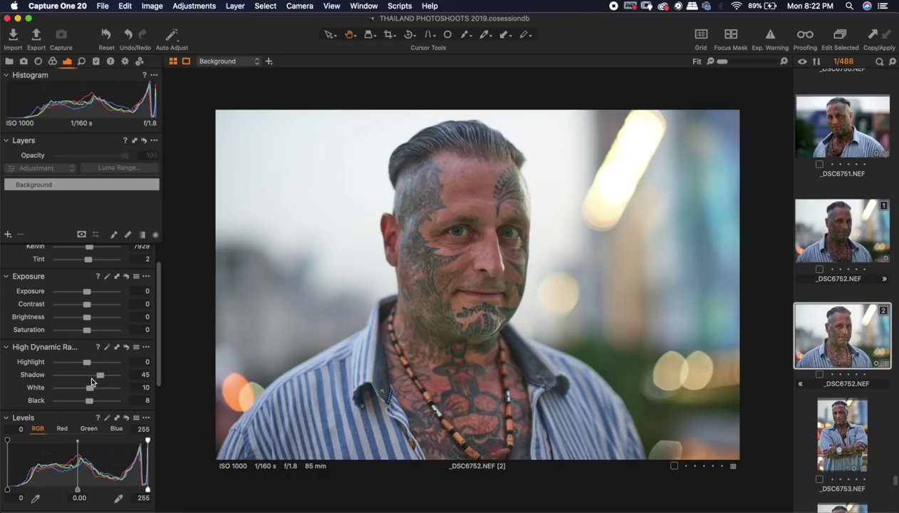
pyautogui.moveTo(98, 375); pyautogui.dragTo(102, 373)
pyautogui.moveTo(102, 377); pyautogui.dragTo(107, 378)
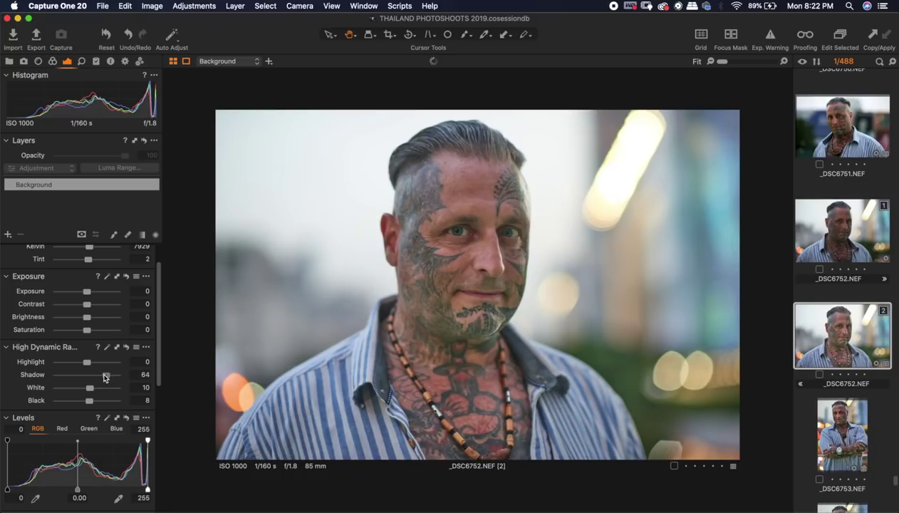
pyautogui.moveTo(107, 377); pyautogui.dragTo(107, 379)
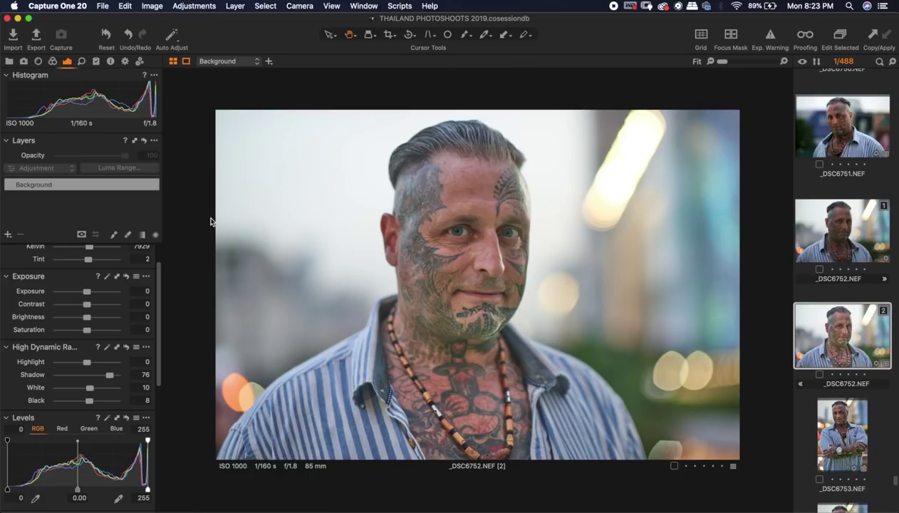
pyautogui.click(843, 228)
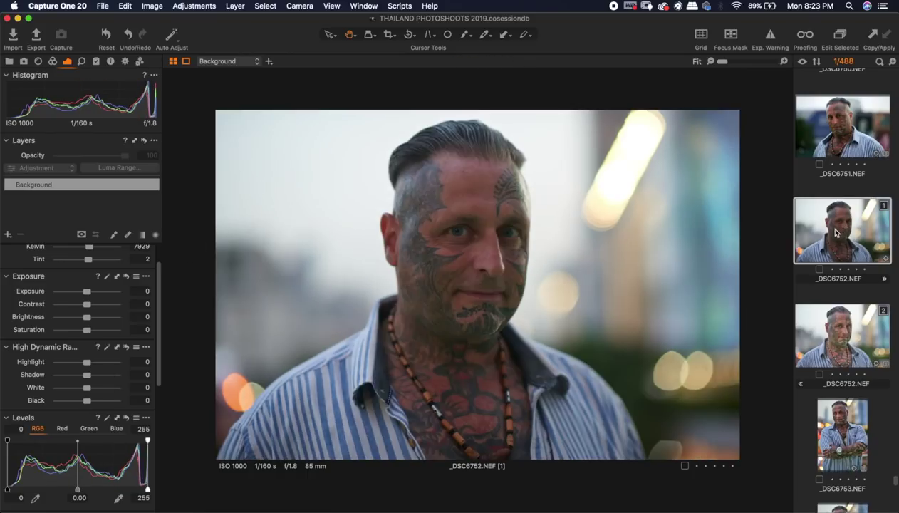
pyautogui.click(838, 334)
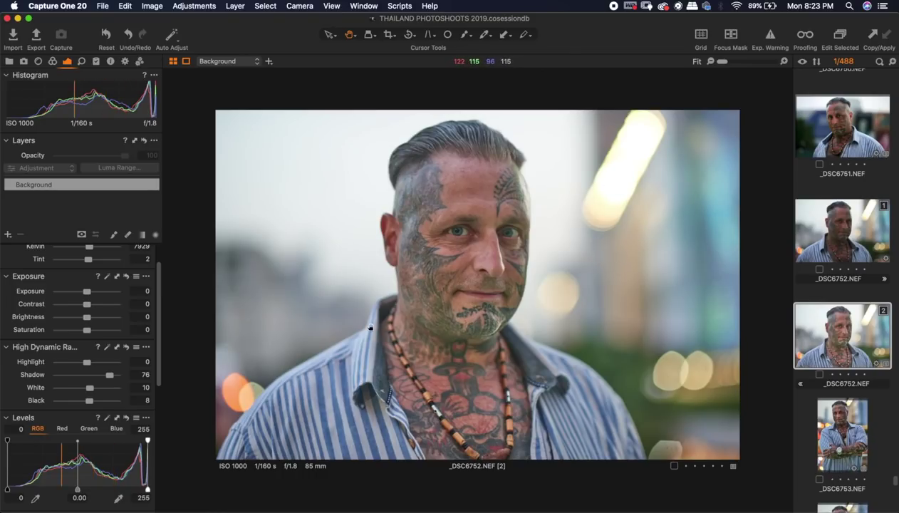
# Set Highlight to -8 and Saturation to 25 on variant 2, then compare it with the original.
pyautogui.moveTo(88, 366); pyautogui.dragTo(84, 364)
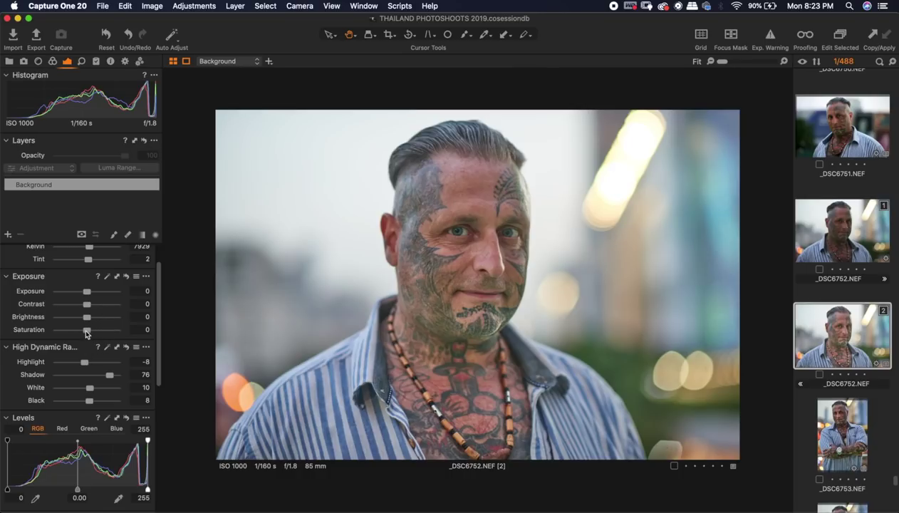
pyautogui.moveTo(86, 332); pyautogui.dragTo(93, 336)
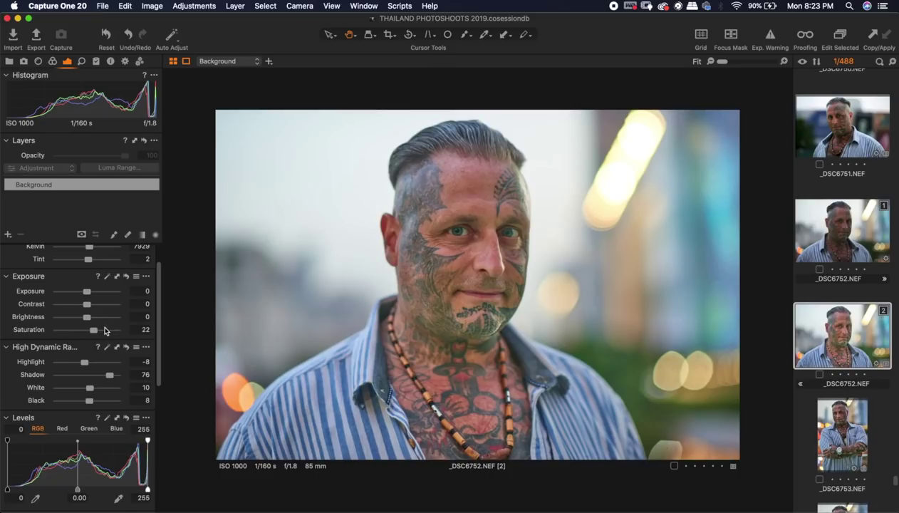
pyautogui.moveTo(96, 332); pyautogui.dragTo(97, 333)
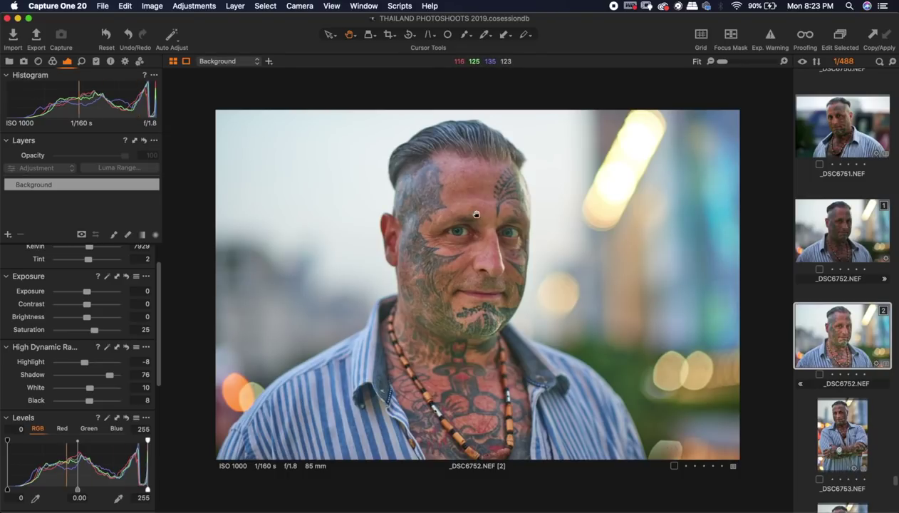
pyautogui.click(848, 232)
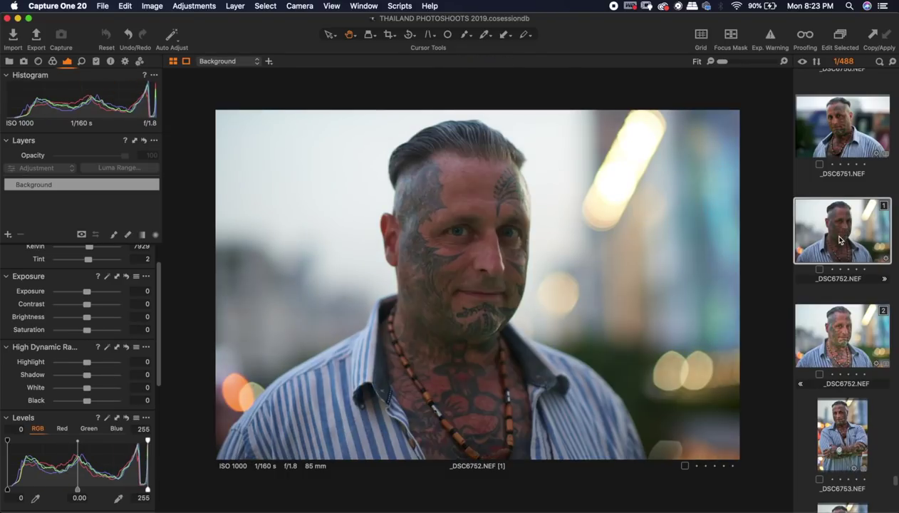
pyautogui.click(826, 328)
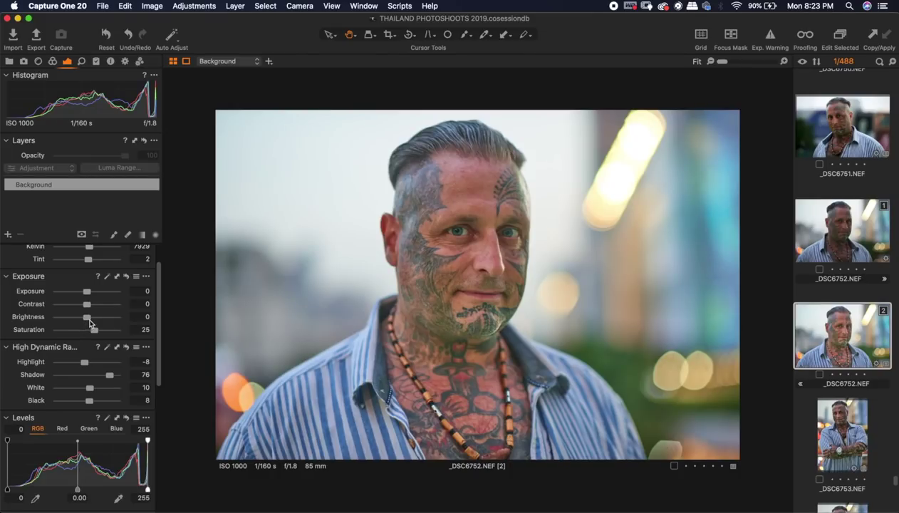
# Set Contrast to 14 and Exposure to -0.22 on variant 2, comparing with the original after each change.
pyautogui.moveTo(86, 307); pyautogui.dragTo(94, 311)
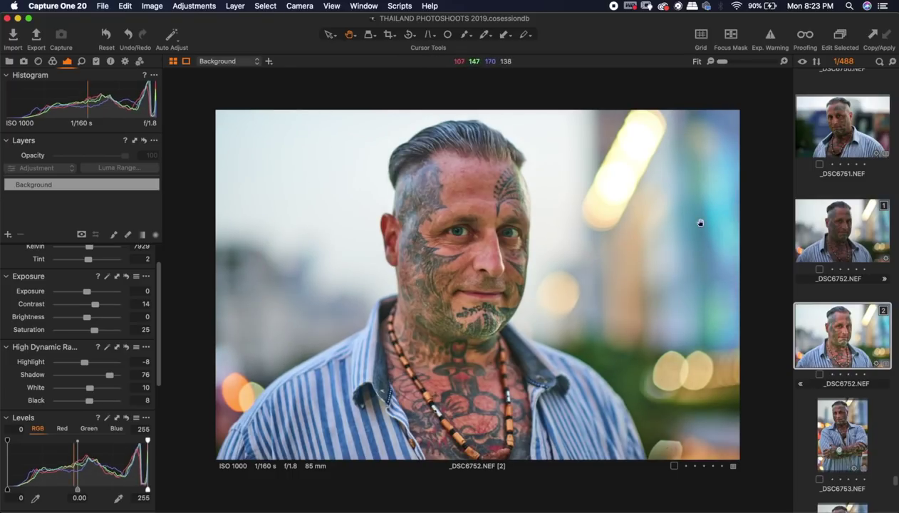
pyautogui.click(837, 232)
pyautogui.click(823, 335)
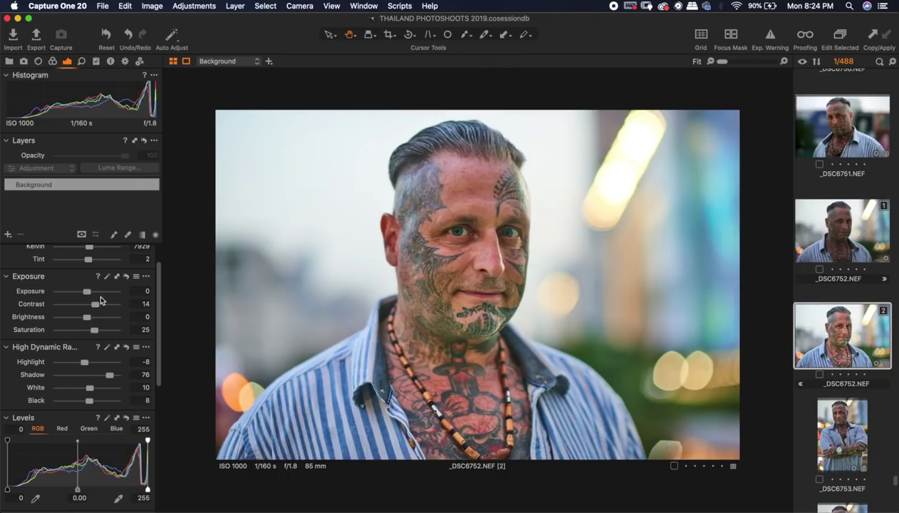
pyautogui.moveTo(87, 292)
pyautogui.mouseDown()
pyautogui.moveTo(78, 299)
pyautogui.moveTo(99, 300)
pyautogui.moveTo(85, 296)
pyautogui.mouseUp()
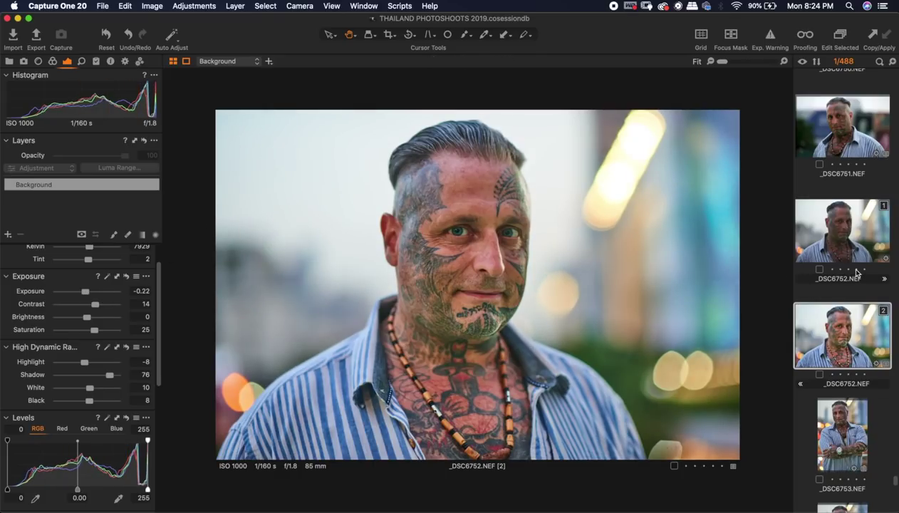
pyautogui.click(836, 236)
pyautogui.click(843, 324)
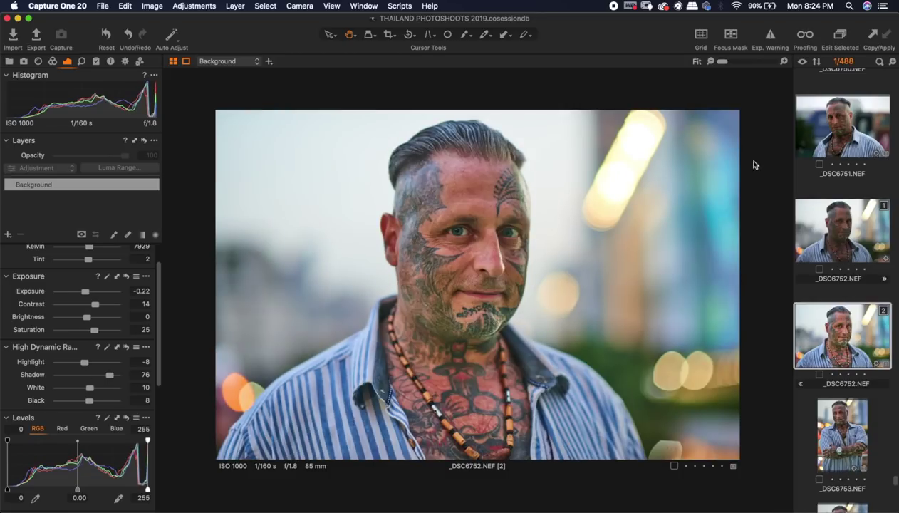
# On the RGB curve, raise a midtone point at input 148 to output 154 and add a second point in the shadows.
pyautogui.scroll(-8, 100, 400)
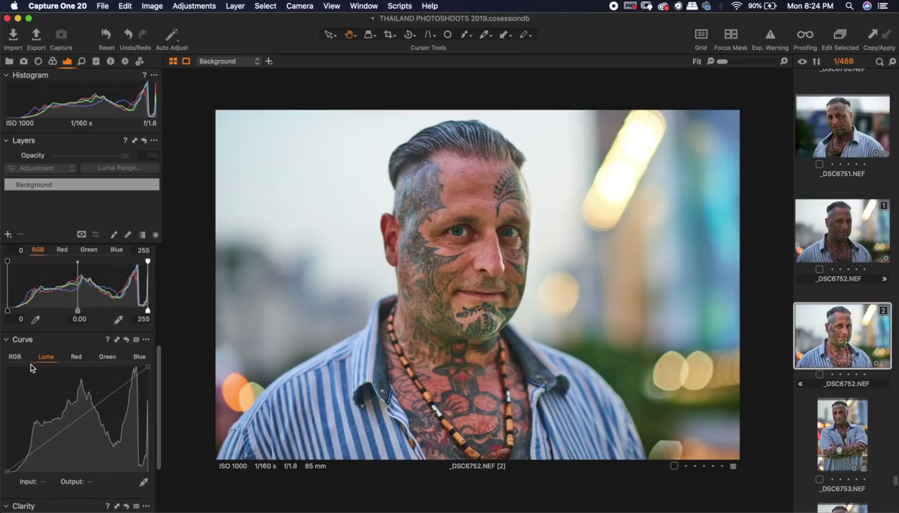
pyautogui.click(18, 358)
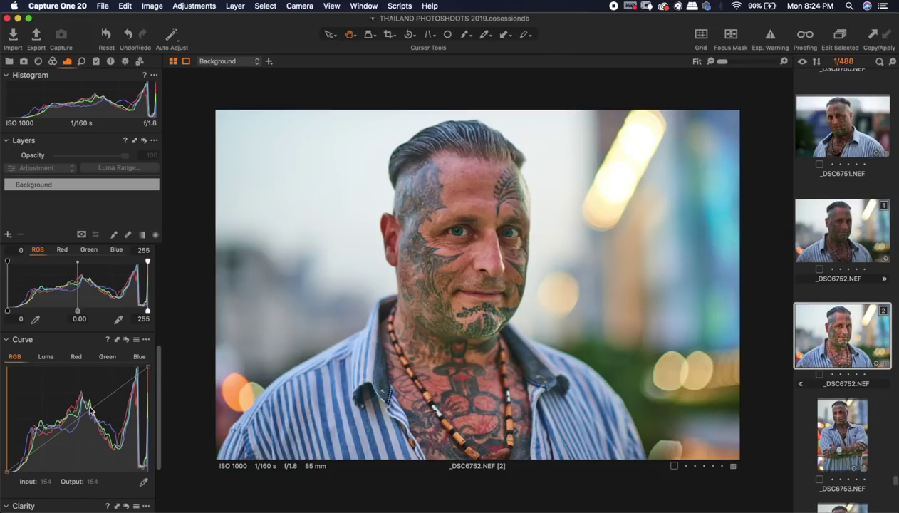
pyautogui.moveTo(89, 407); pyautogui.dragTo(88, 407)
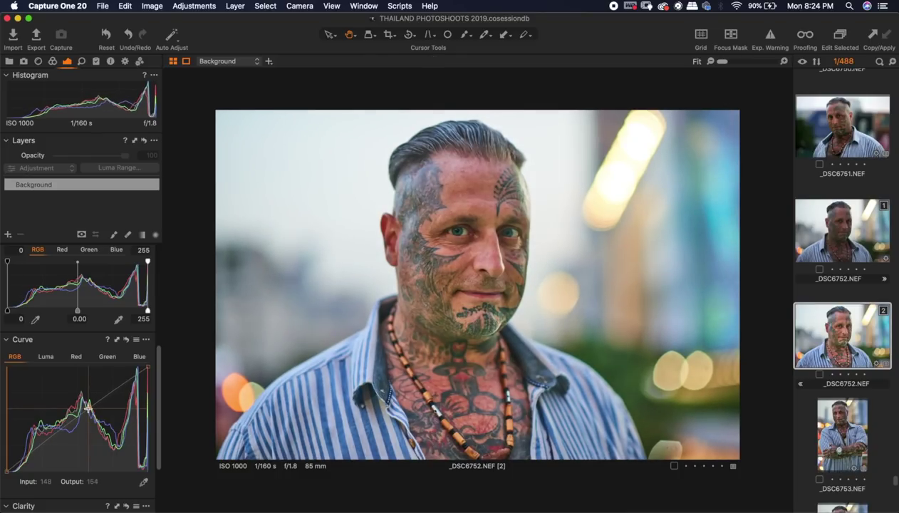
pyautogui.moveTo(49, 436); pyautogui.dragTo(48, 441)
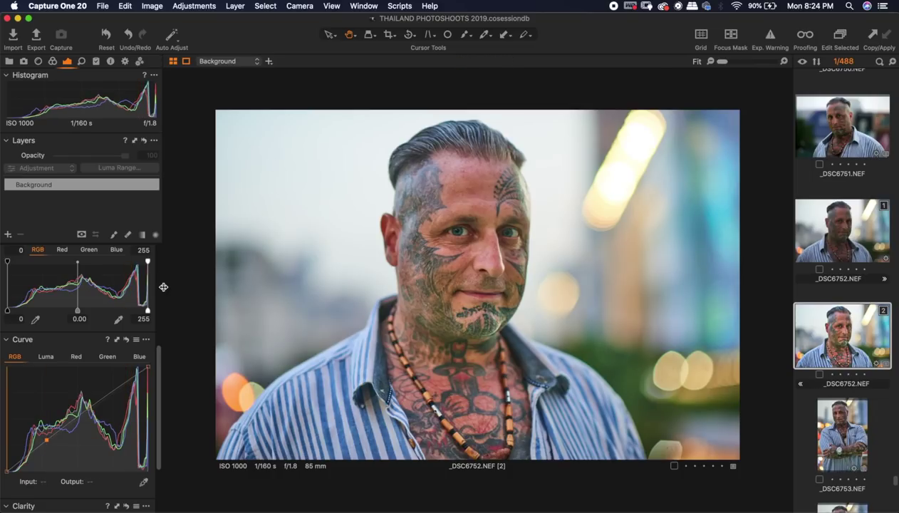
# On the Luma curve, raise a midtone point at input 135 to output 143, add a shadow point, and compare variant 2 with the original.
pyautogui.click(47, 358)
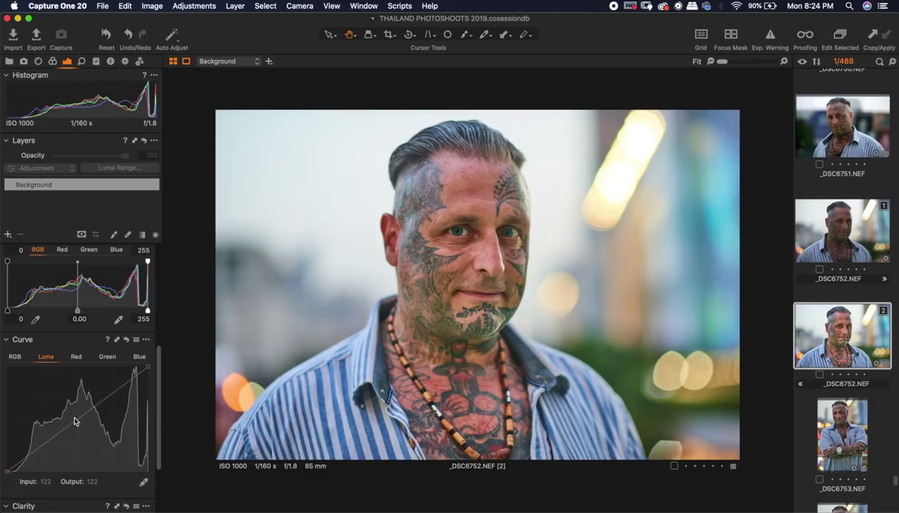
pyautogui.moveTo(79, 420); pyautogui.dragTo(81, 413)
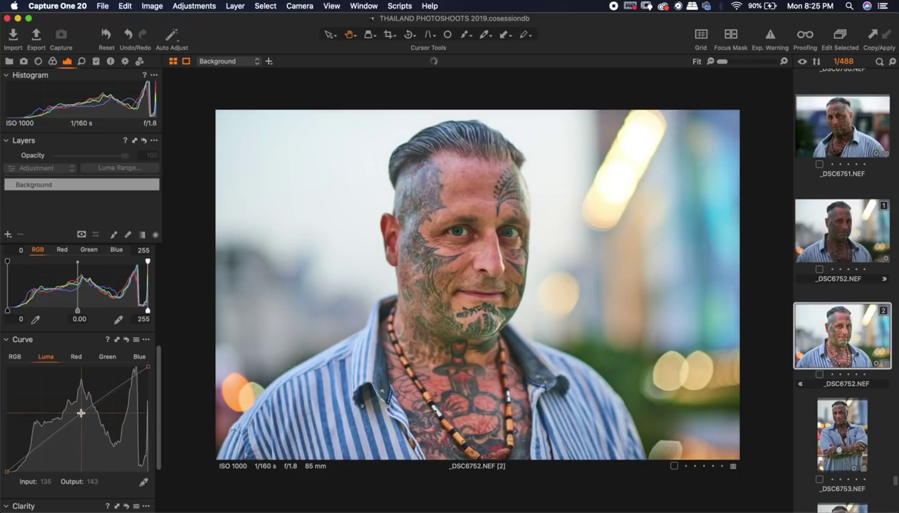
pyautogui.click(44, 442)
pyautogui.moveTo(44, 444); pyautogui.dragTo(44, 443)
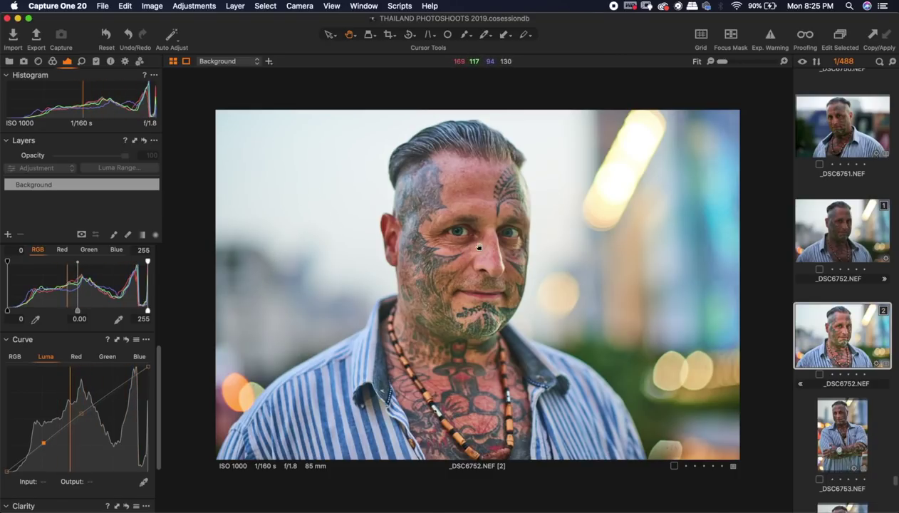
pyautogui.click(832, 232)
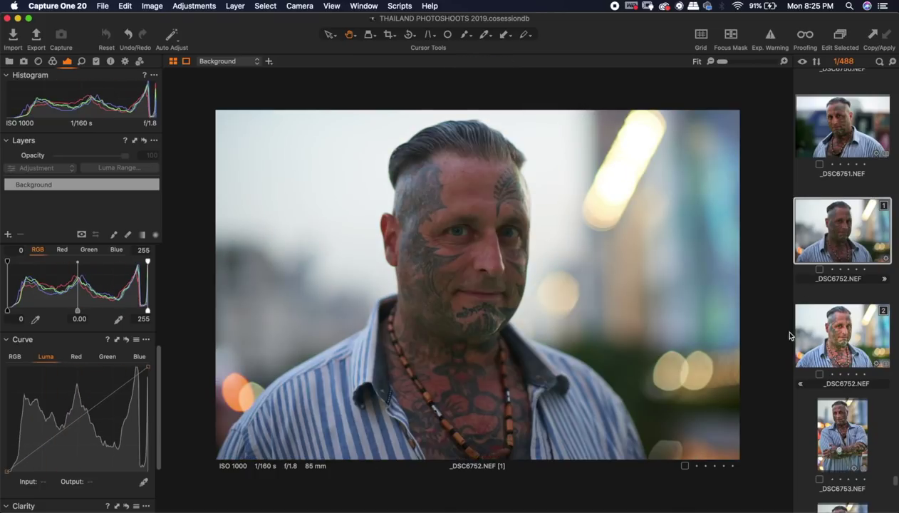
pyautogui.click(837, 339)
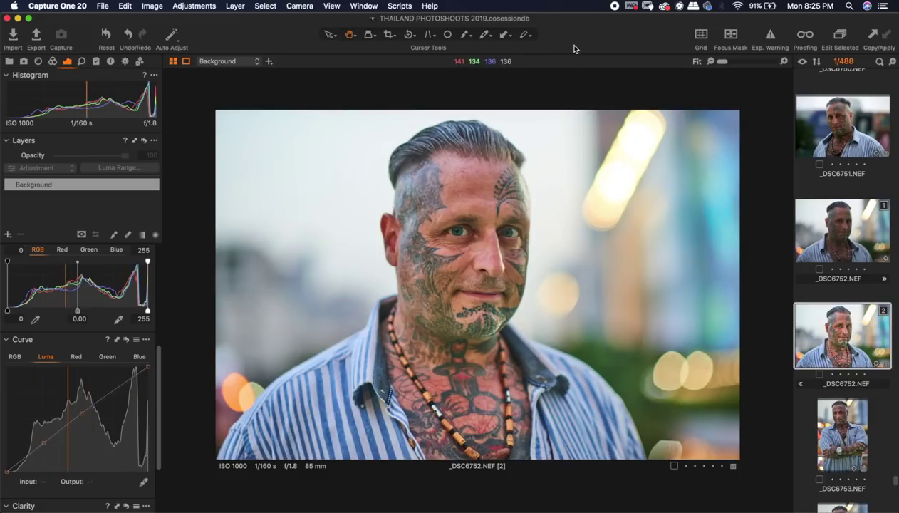
# Try a cooler white balance of 7476 Kelvin on variant 2, reset it, and compare with the original variant.
pyautogui.click(52, 62)
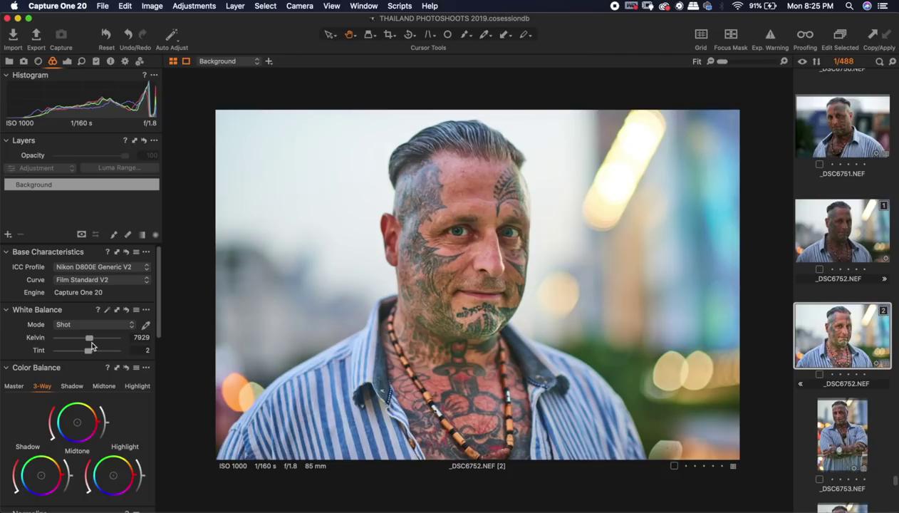
pyautogui.moveTo(91, 343)
pyautogui.mouseDown()
pyautogui.moveTo(83, 344)
pyautogui.moveTo(90, 357)
pyautogui.mouseUp()
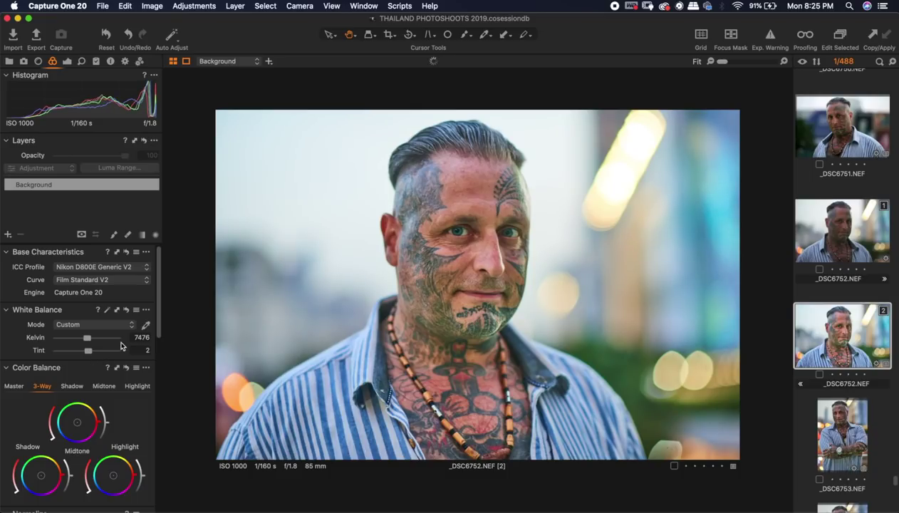
pyautogui.click(126, 313)
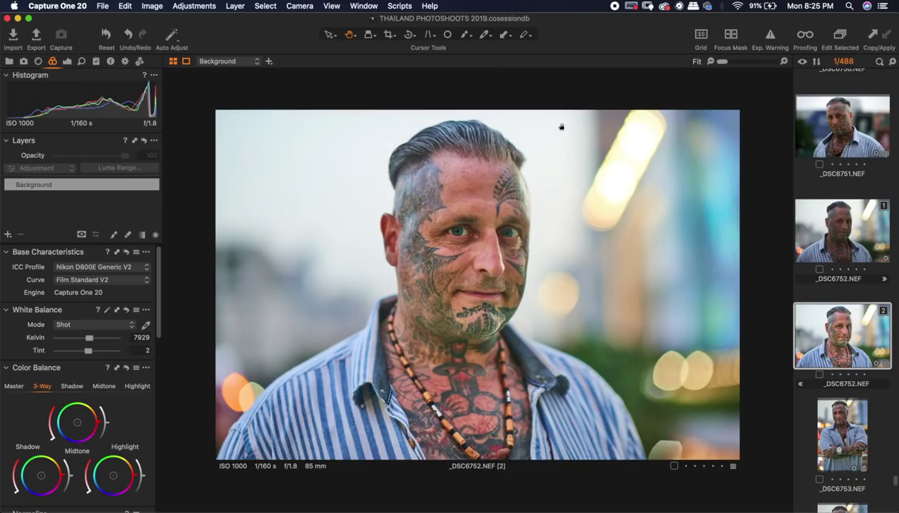
pyautogui.click(854, 226)
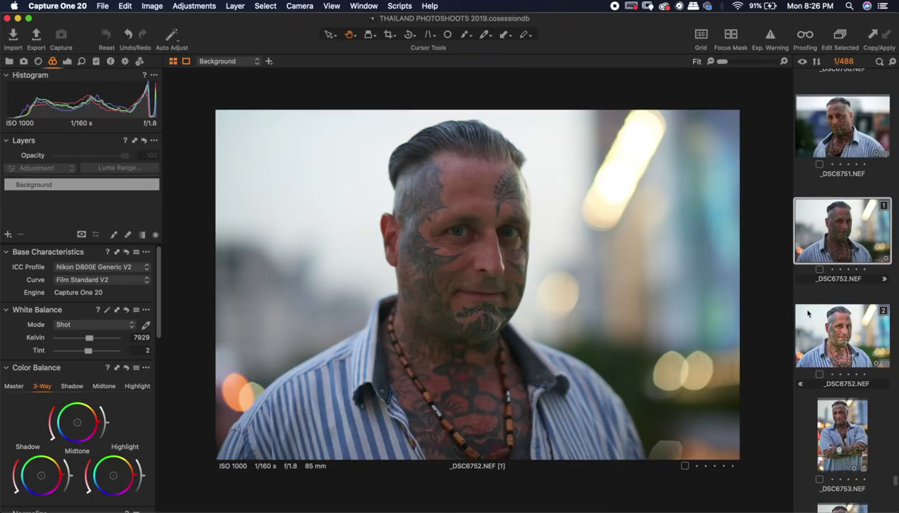
pyautogui.click(833, 341)
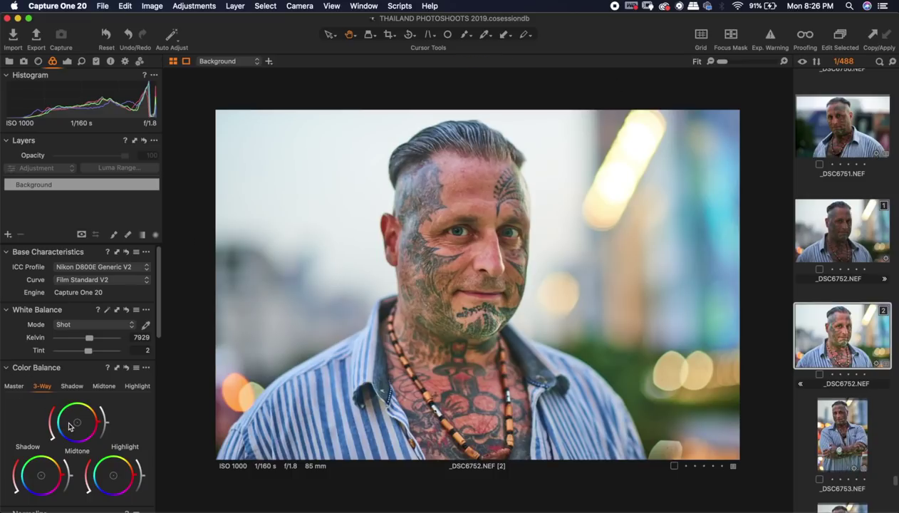
# Try shifting the master color balance of variant 2 towards magenta, and reset the color balance.
pyautogui.click(14, 386)
pyautogui.moveTo(74, 449)
pyautogui.mouseDown()
pyautogui.moveTo(83, 441)
pyautogui.moveTo(74, 450)
pyautogui.mouseUp()
pyautogui.moveTo(74, 451); pyautogui.dragTo(86, 457)
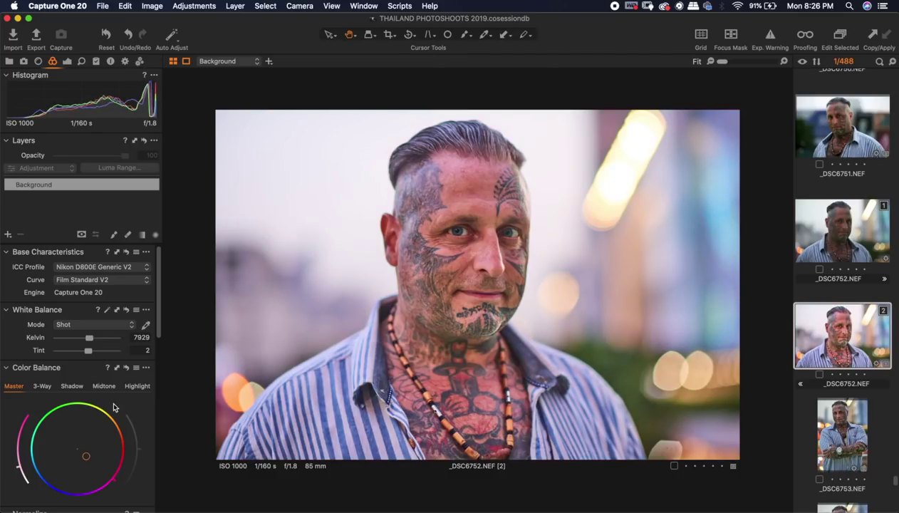
pyautogui.click(126, 369)
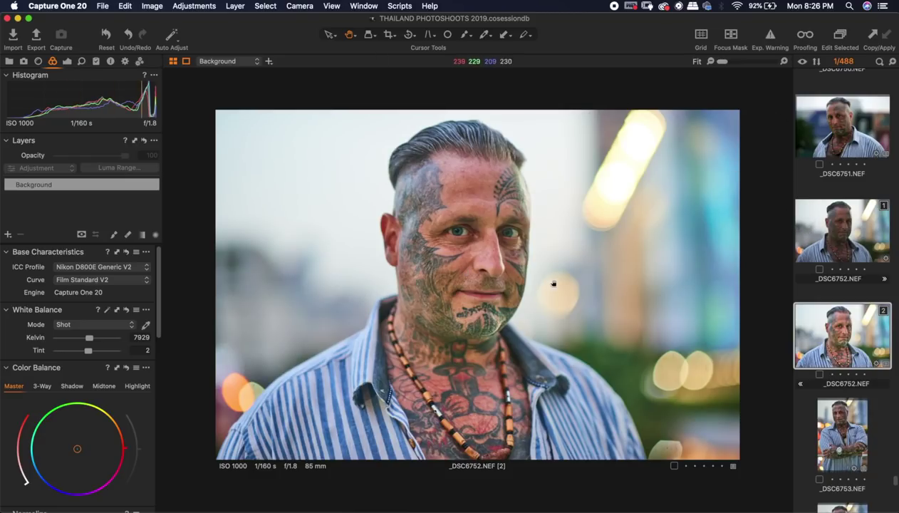
# Compare the edited variant 2 of _DSC6752.NEF with the original variant by switching between them twice.
pyautogui.click(839, 222)
pyautogui.click(836, 336)
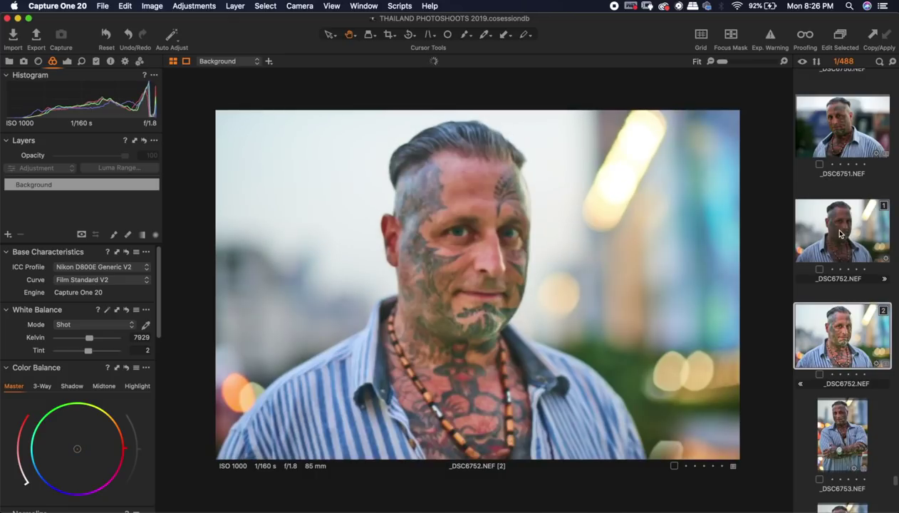
pyautogui.click(830, 234)
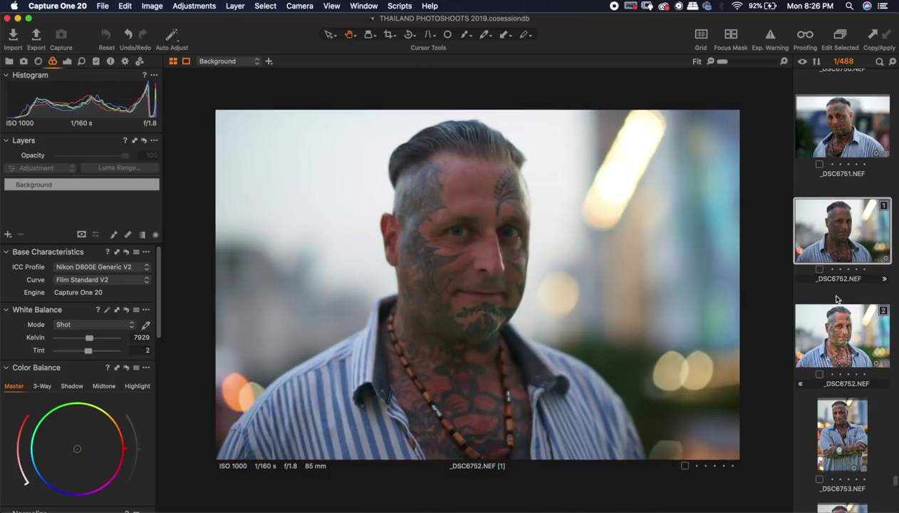
pyautogui.click(828, 342)
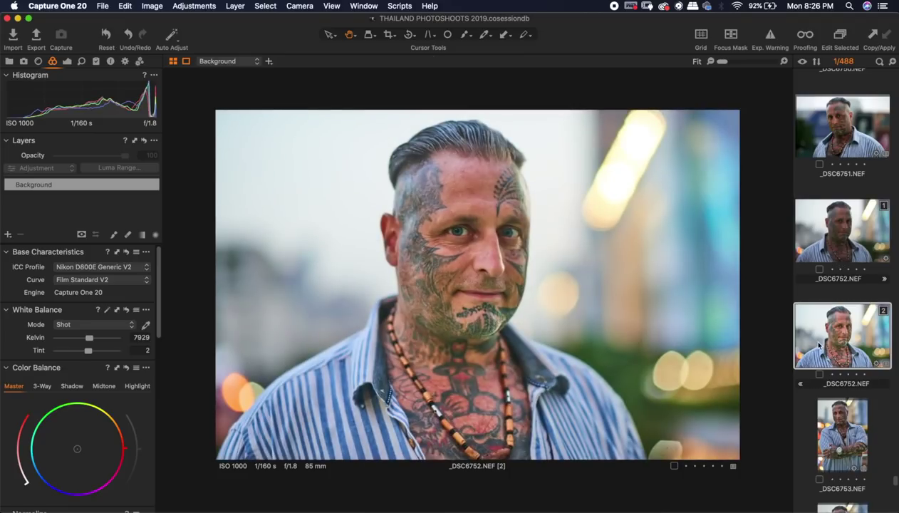